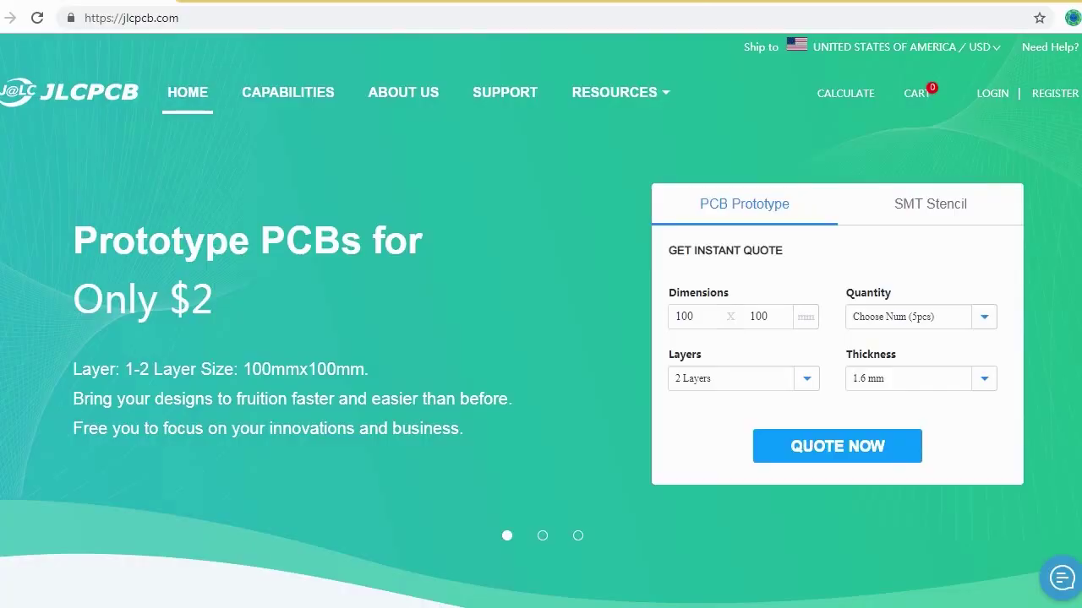
Scroll down the homepage past the $2.00-for-5 2-layer price cards and ordering overview.
scroll(541, 321, "down", 5)
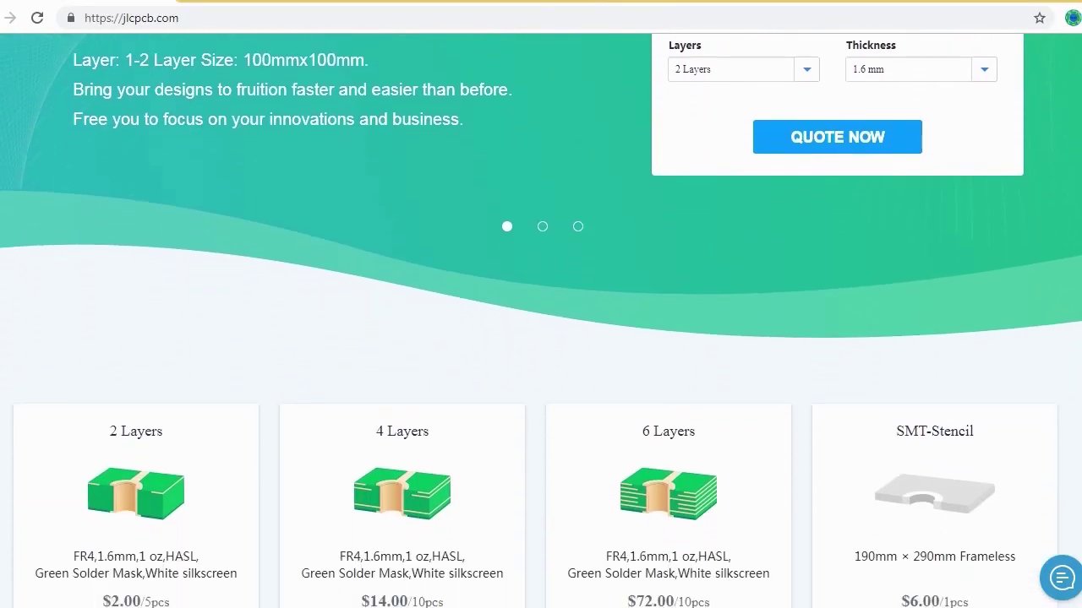
scroll(541, 321, "down", 5)
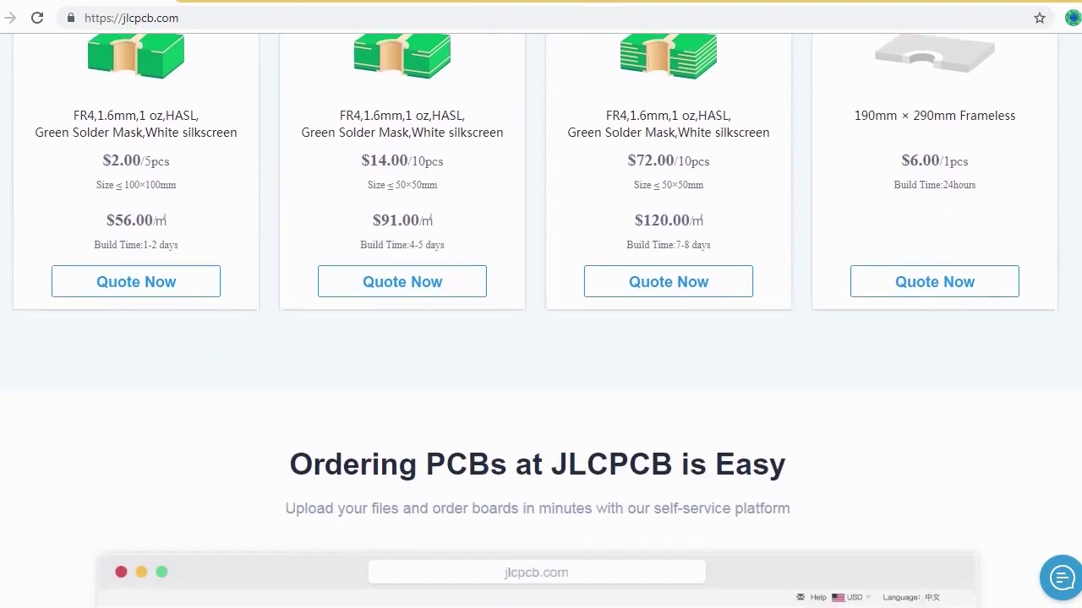
scroll(954, 447, "down", 4)
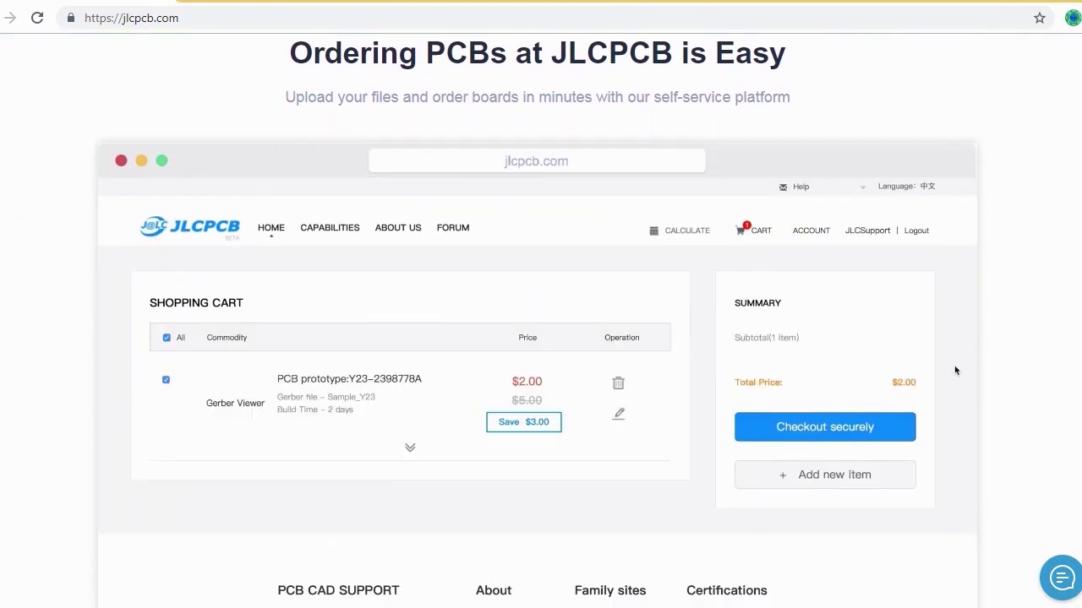
scroll(954, 447, "down", 3)
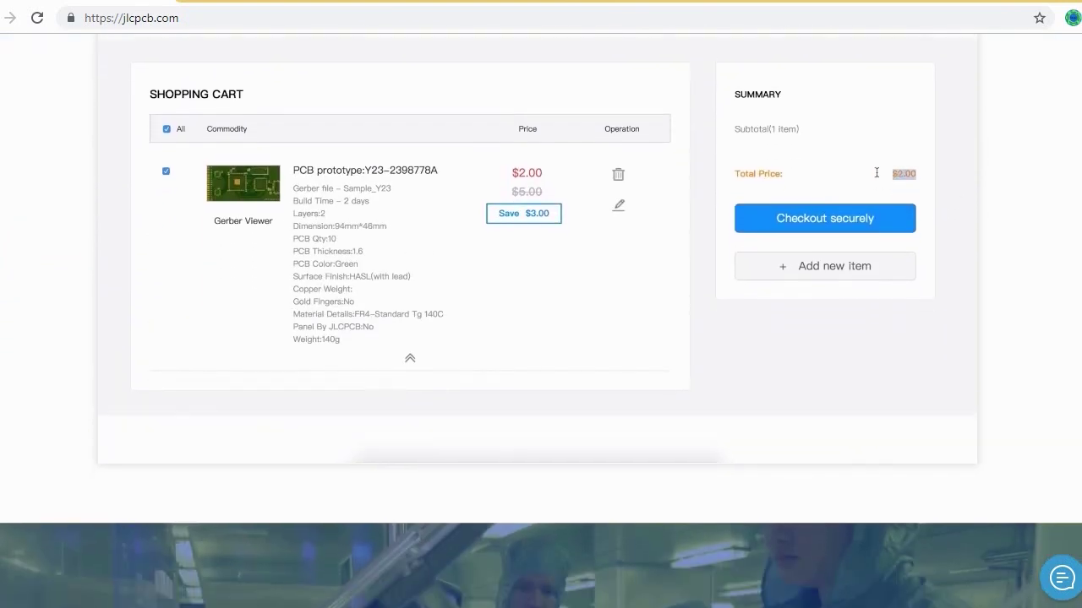
scroll(541, 321, "down", 4)
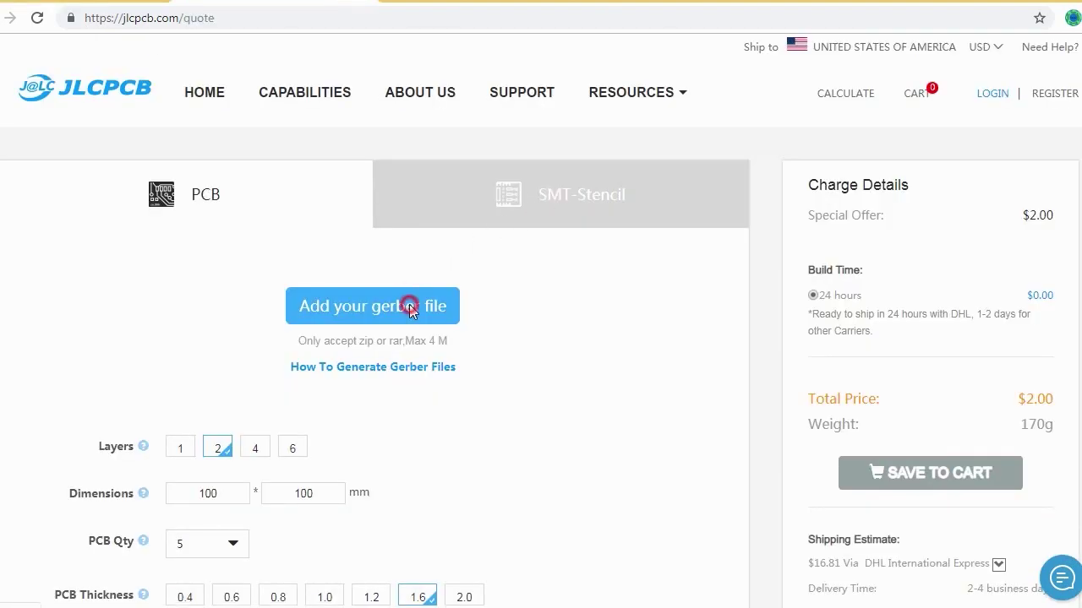
Upload the Water Tanks Indicator Gerber zip and order the 67 x 44 mm 2-layer board as 20 pcs.
left_click(409, 309)
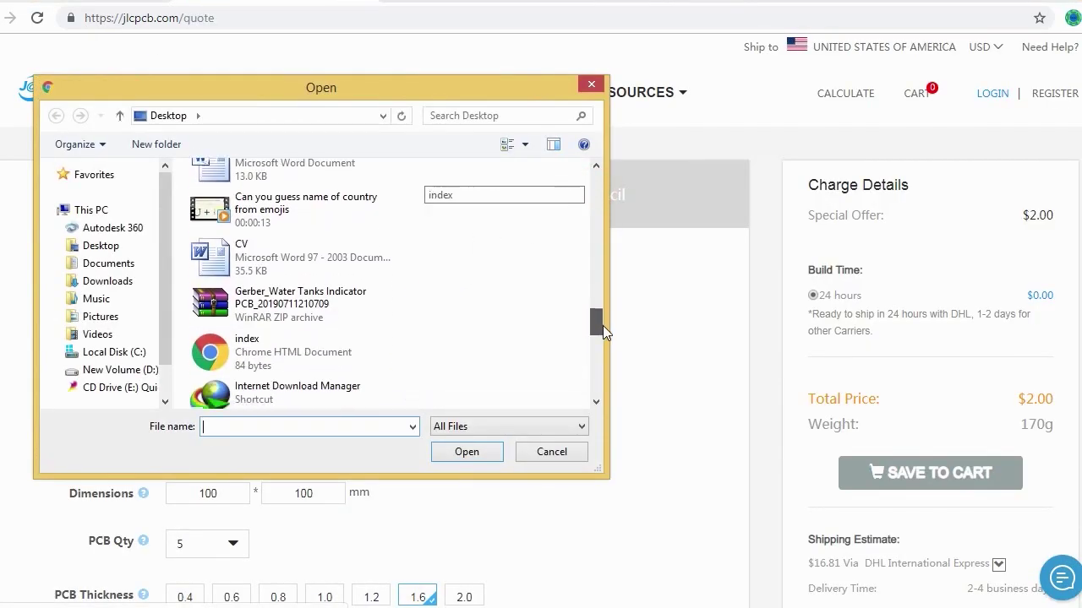
scroll(602, 331, "down", 1)
double_click(310, 253)
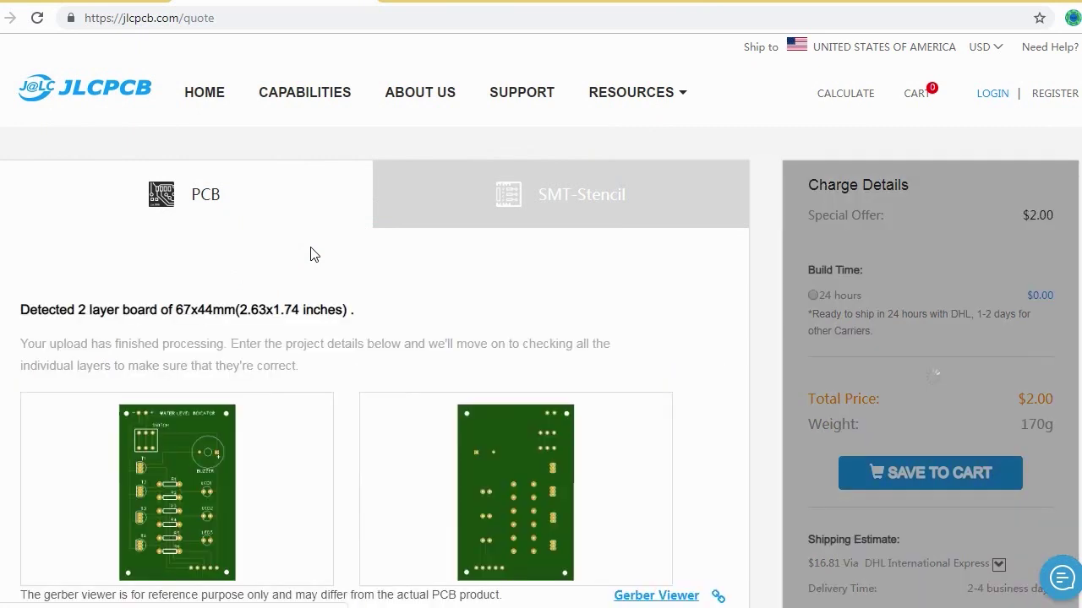
scroll(310, 254, "down", 6)
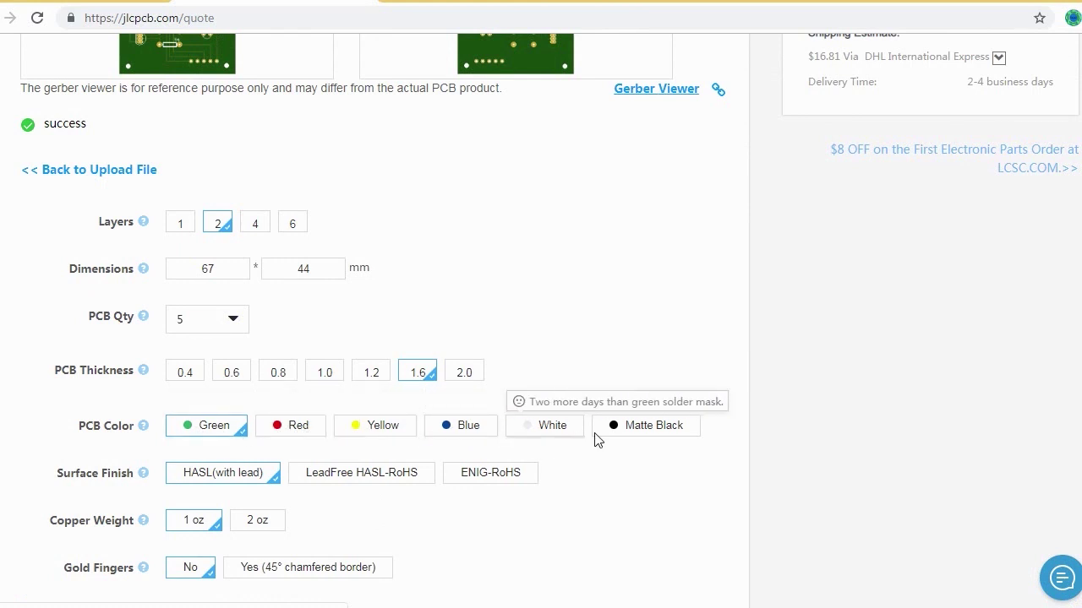
left_click(234, 322)
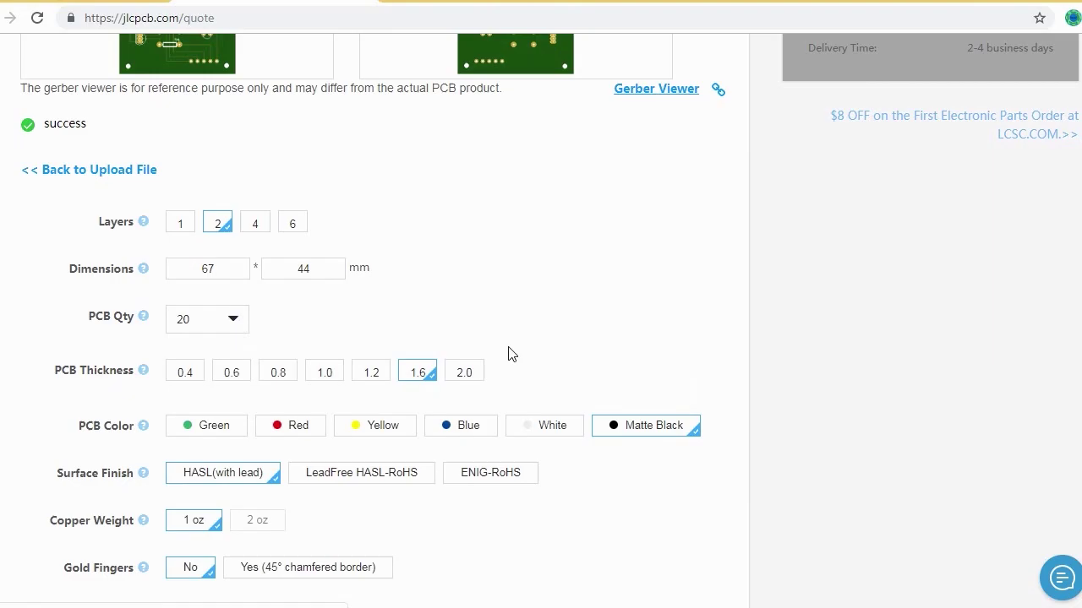